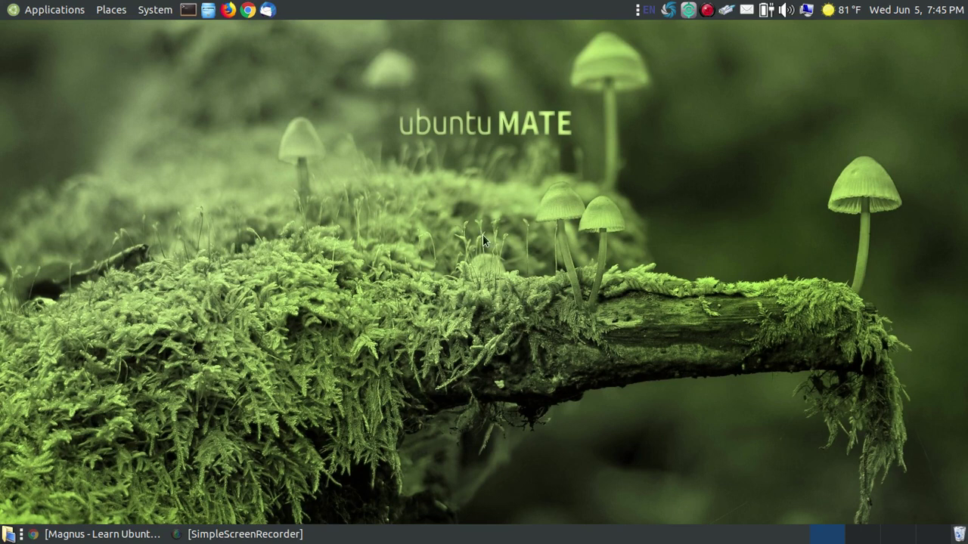
Bring up the How to Install Magnus instructions in Chrome and open a Terminal window placed over the page.
left_click(78, 532)
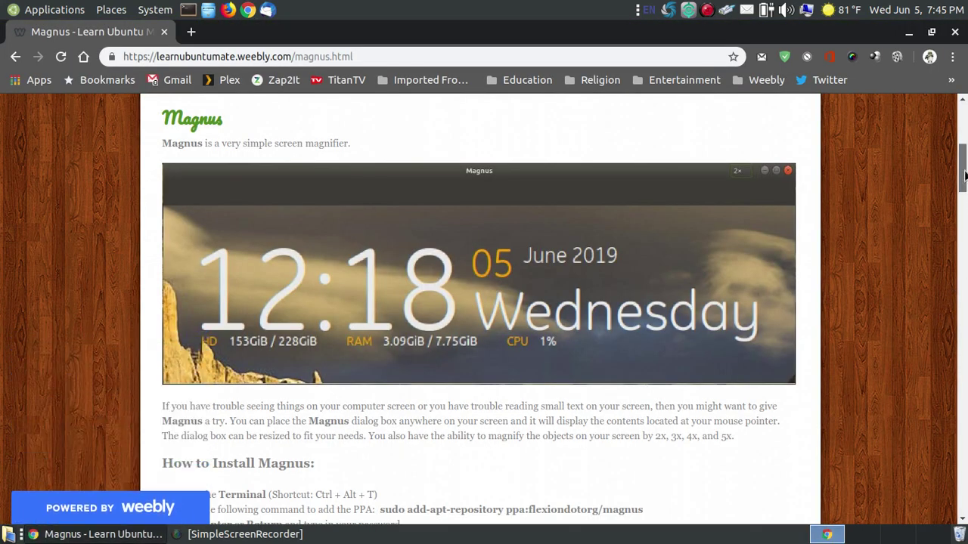
scroll(365, 225, "down", 5)
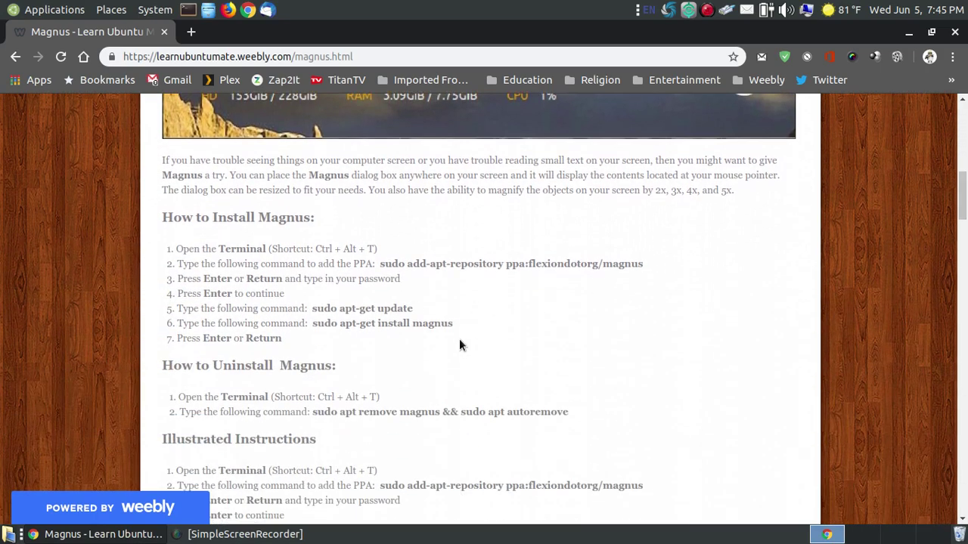
left_click_drag(966, 226, 966, 195)
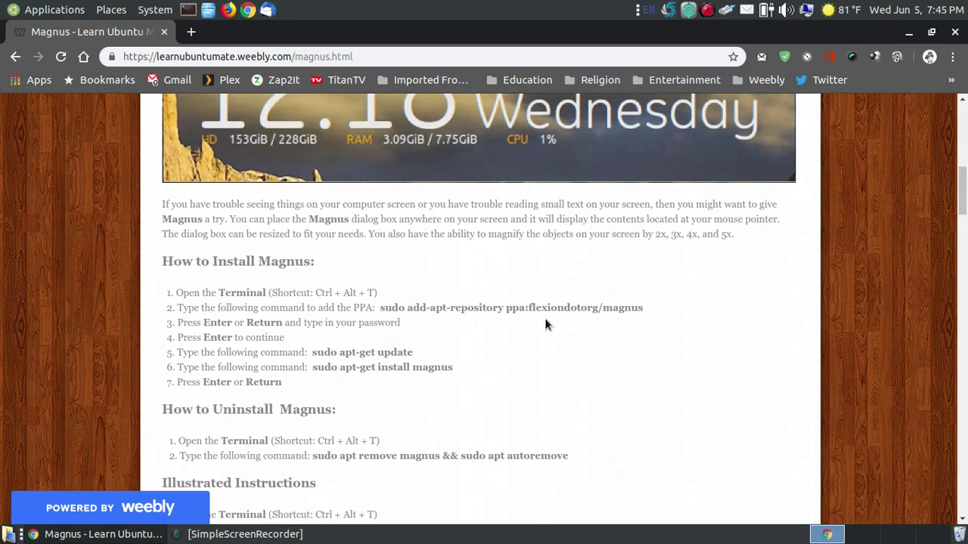
left_click(188, 9)
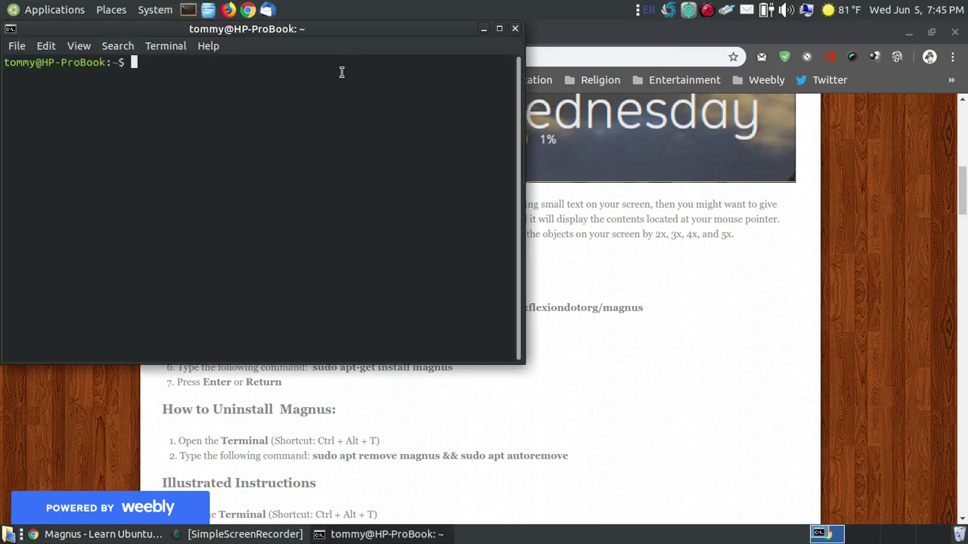
left_click_drag(288, 34, 638, 112)
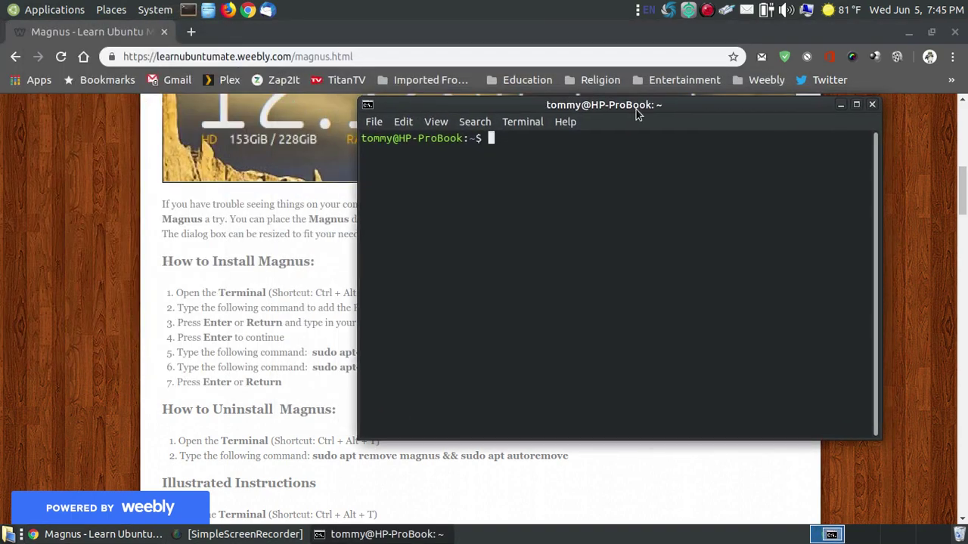
Add the Magnus PPA by running the page's command sudo add-apt-repository ppa:flexiondotorg/magnus in the Terminal, entering the account password and confirming the addition.
left_click(331, 231)
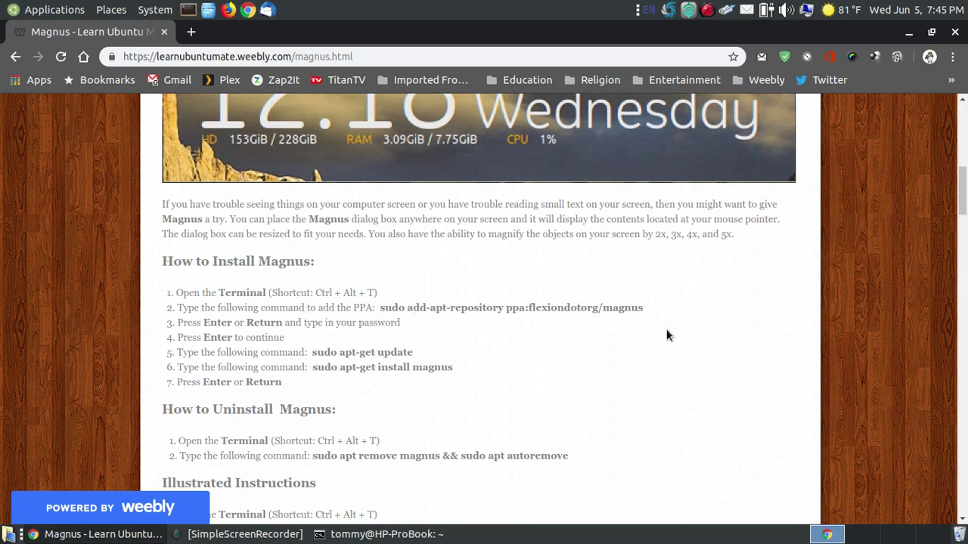
left_click_drag(644, 308, 386, 307)
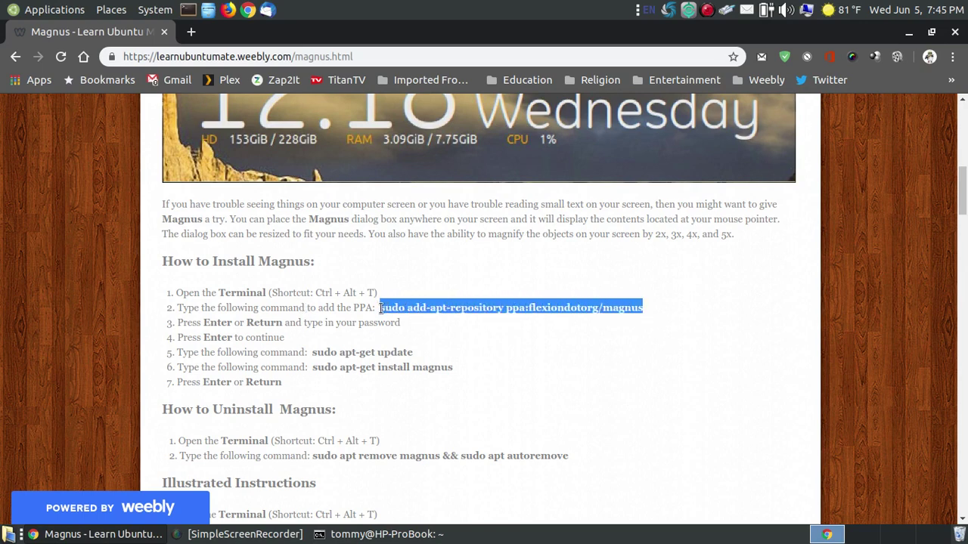
right_click(387, 308)
left_click(422, 319)
key("ctrl+alt+t")
right_click(580, 174)
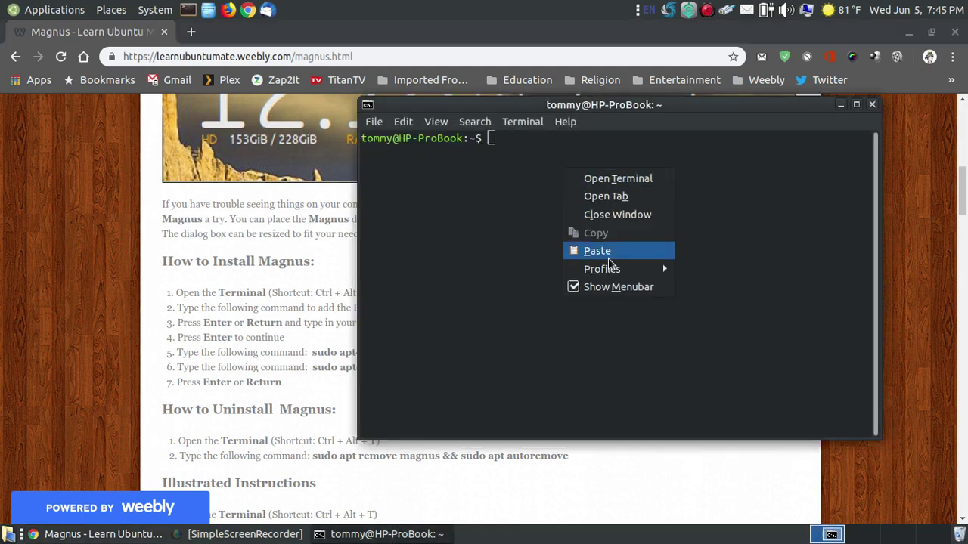
left_click(597, 250)
key("Return")
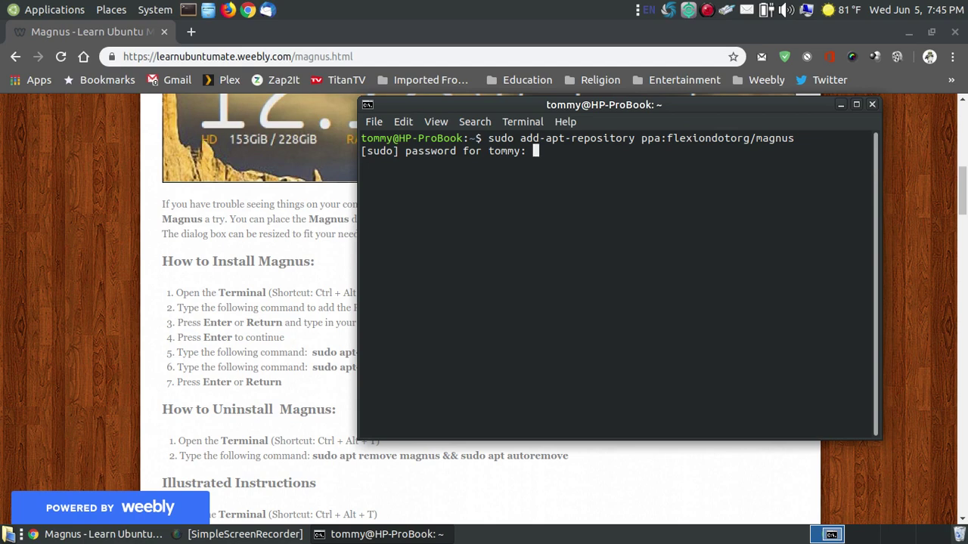
key("Return")
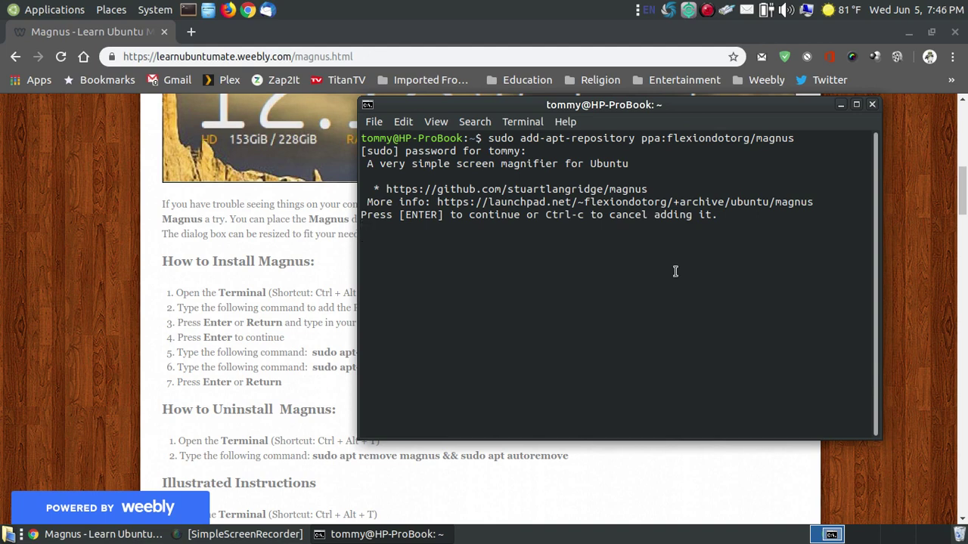
key("Return")
Copy the command sudo apt-get update from the web instructions and run it in the Terminal.
left_click(346, 345)
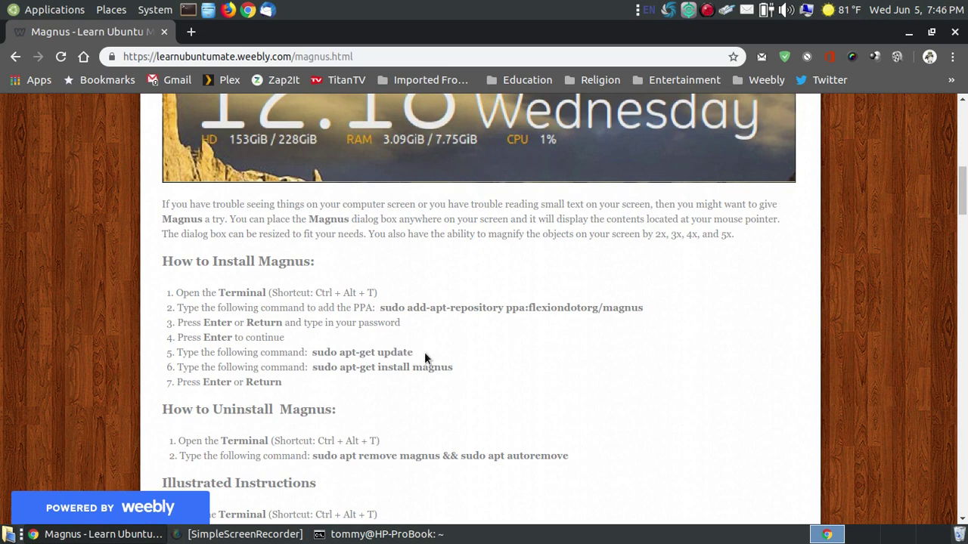
left_click_drag(412, 356, 313, 354)
right_click(342, 353)
left_click(382, 359)
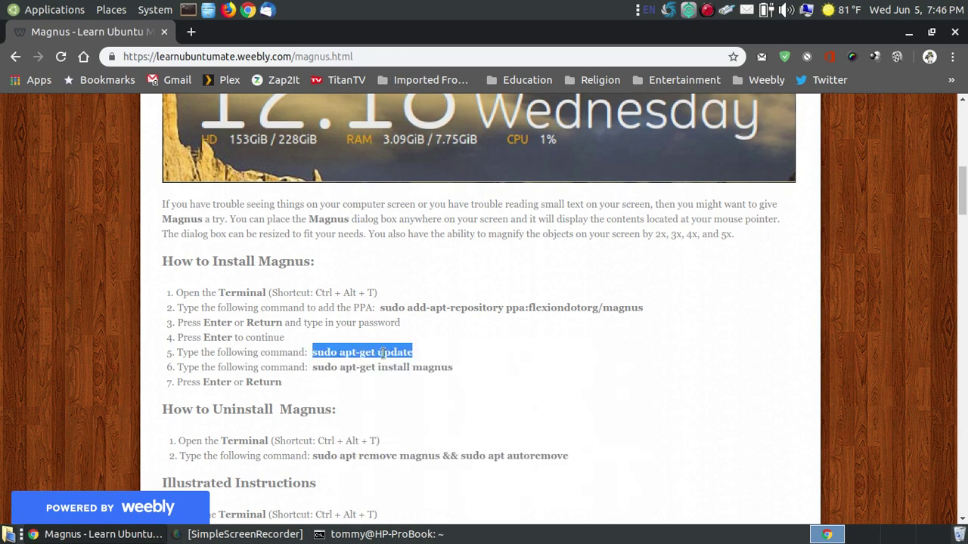
left_click(381, 534)
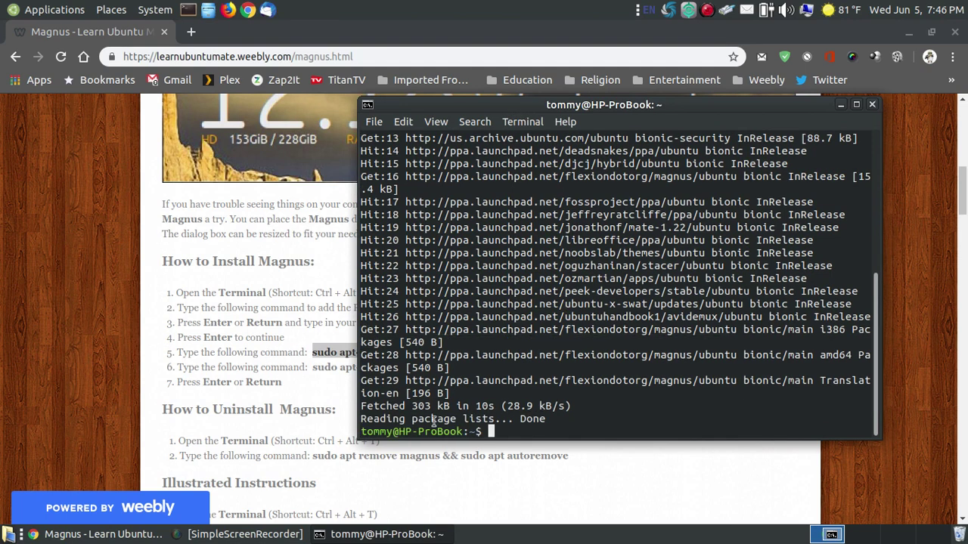
right_click(522, 431)
left_click(576, 385)
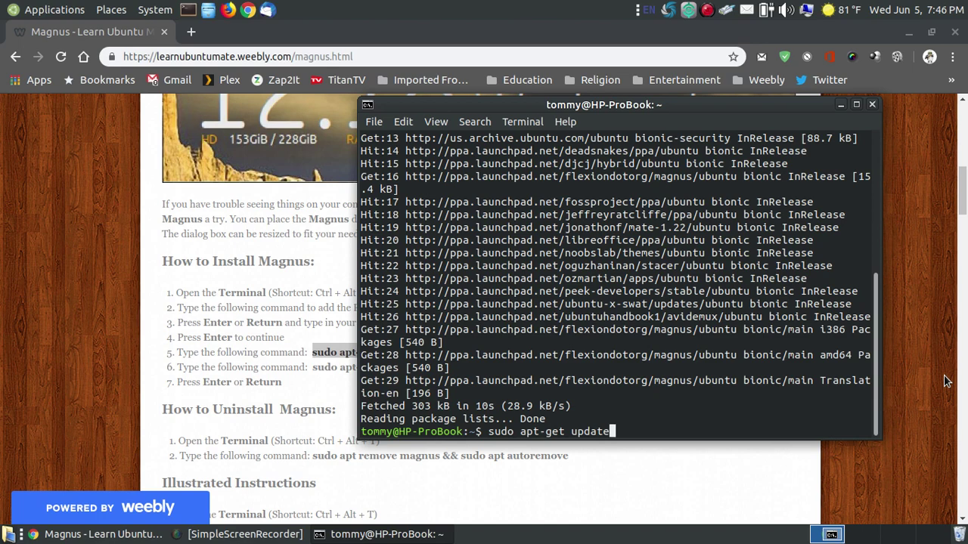
key("Return")
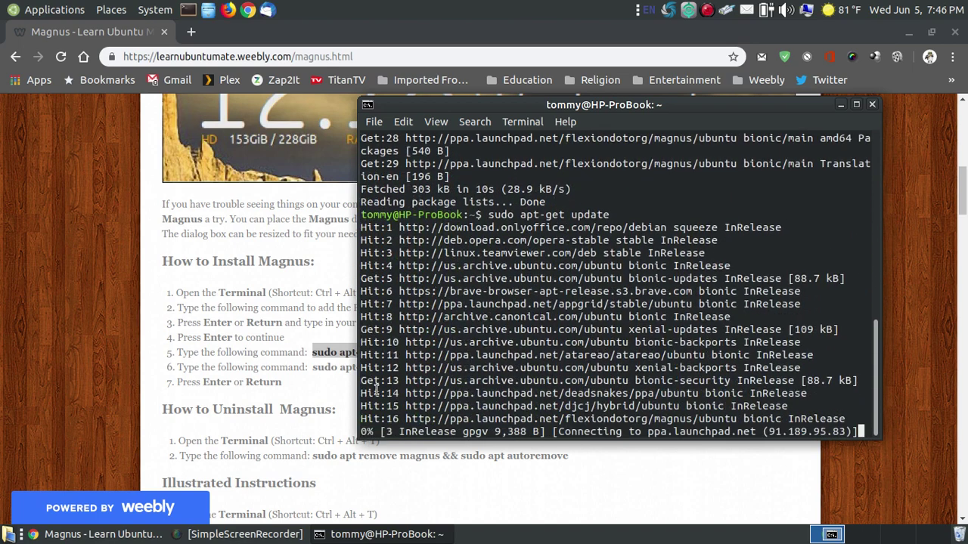
Copy the command sudo apt-get install magnus from the install instructions on the web page.
left_click(103, 357)
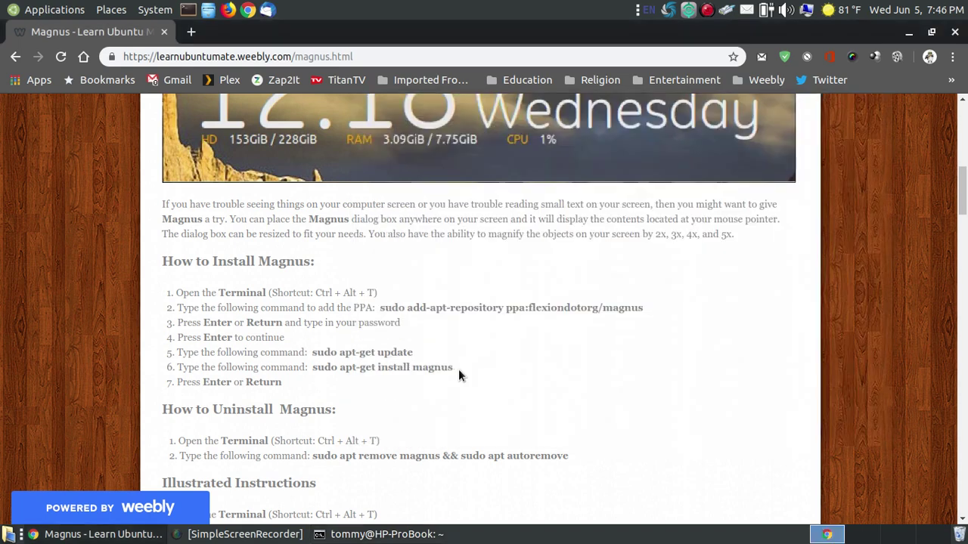
left_click_drag(453, 368, 314, 371)
right_click(346, 368)
left_click(385, 373)
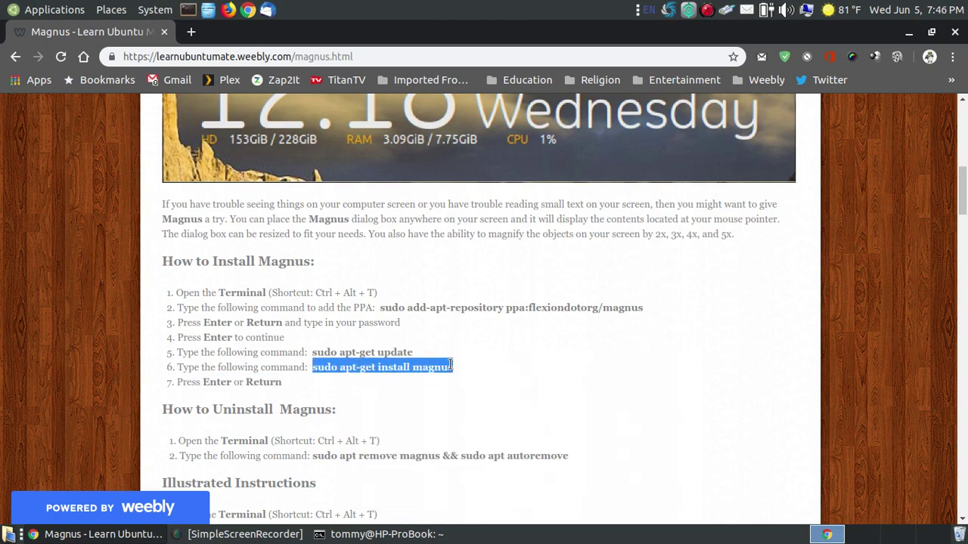
Look through the Magnus page, from its introduction to the illustrated examples of the magnifier window and zoom levels.
scroll(466, 374, "up", 5)
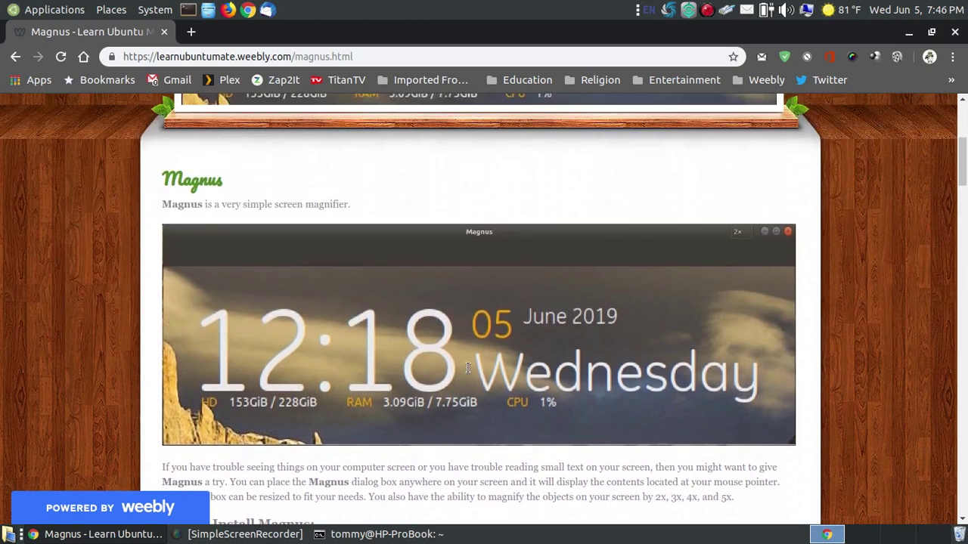
scroll(508, 331, "down", 1)
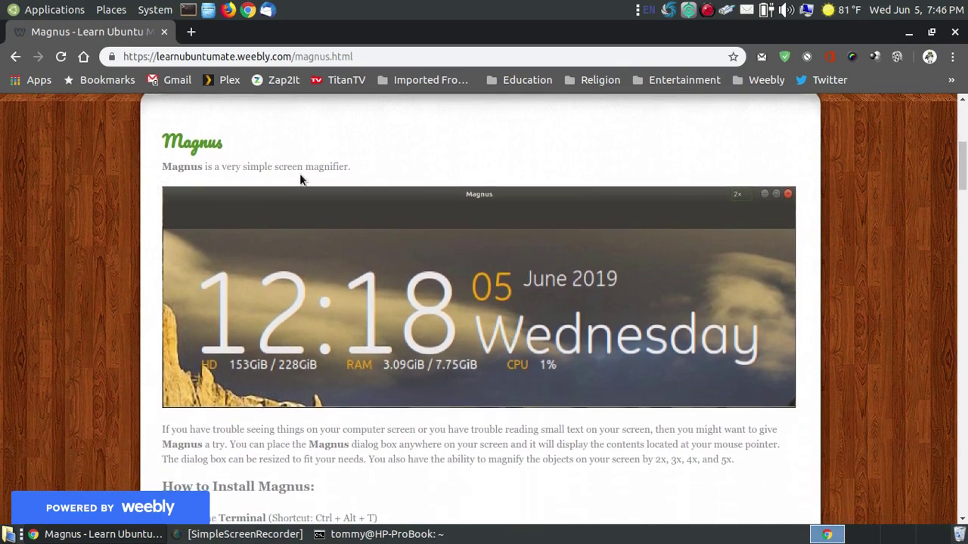
scroll(588, 265, "up", 5)
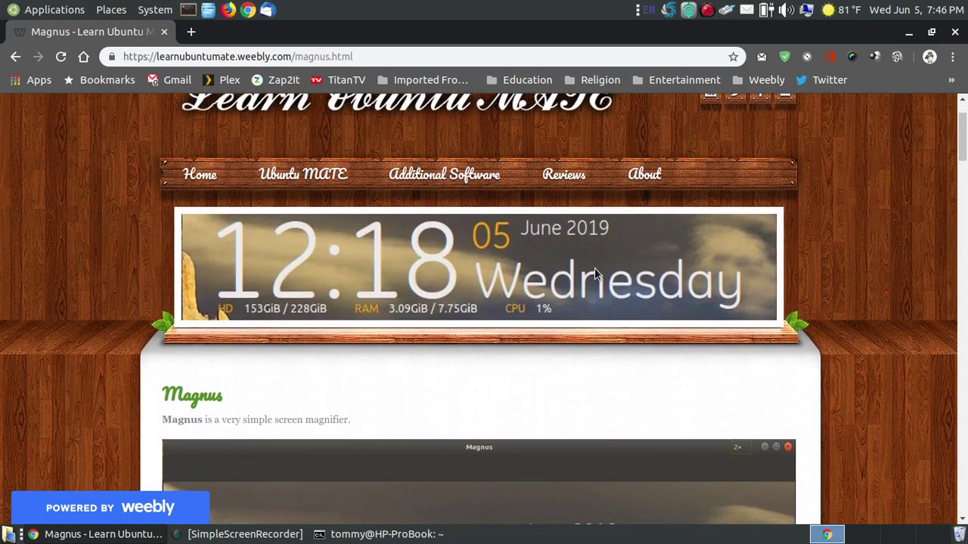
scroll(599, 258, "down", 3)
left_click_drag(962, 152, 963, 425)
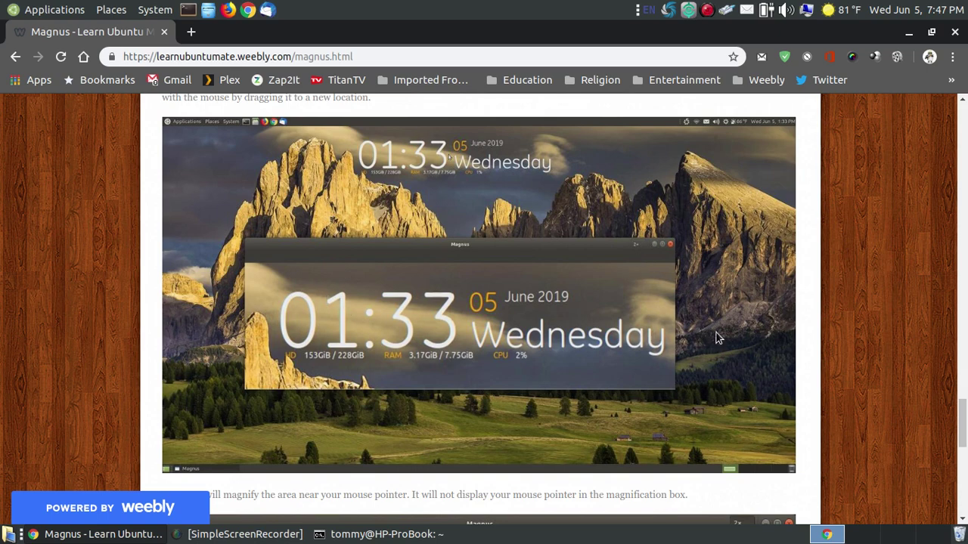
scroll(686, 337, "down", 3)
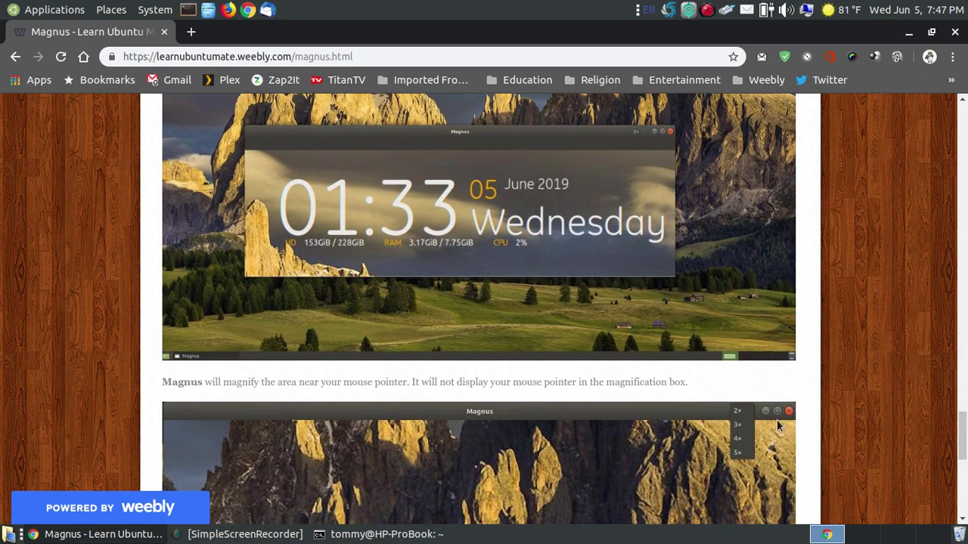
scroll(756, 378, "up", 3)
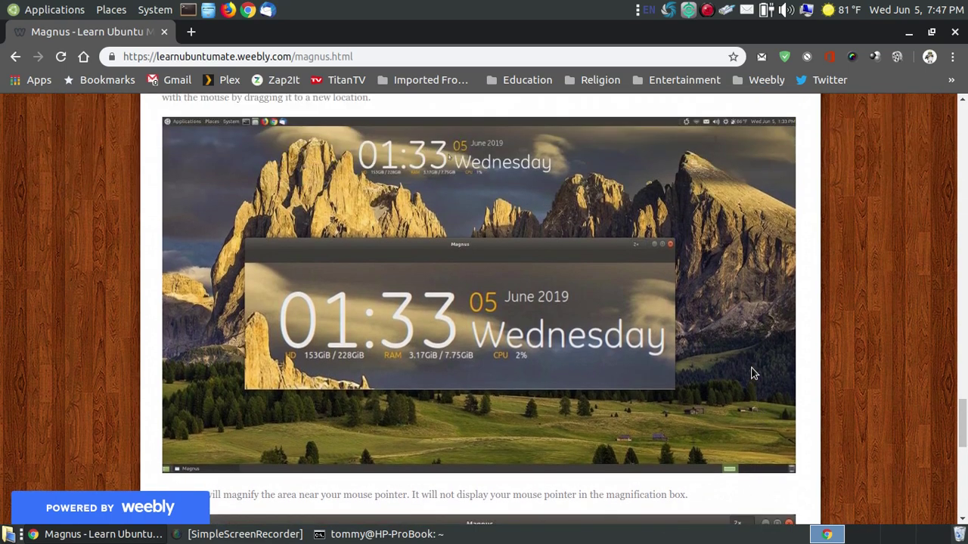
Minimize the browser, run the copied sudo apt-get install magnus in the Terminal, and close the session with exit.
left_click(908, 31)
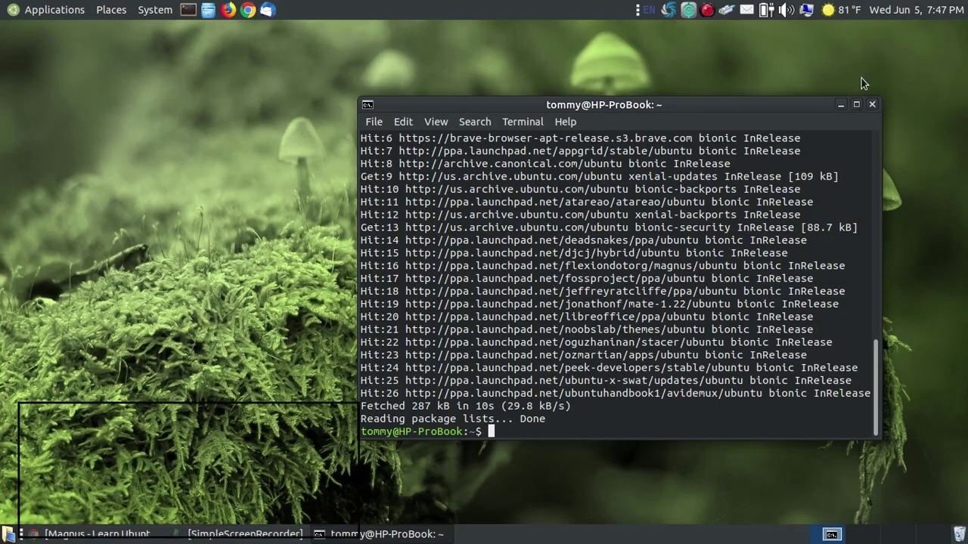
right_click(529, 426)
left_click(576, 382)
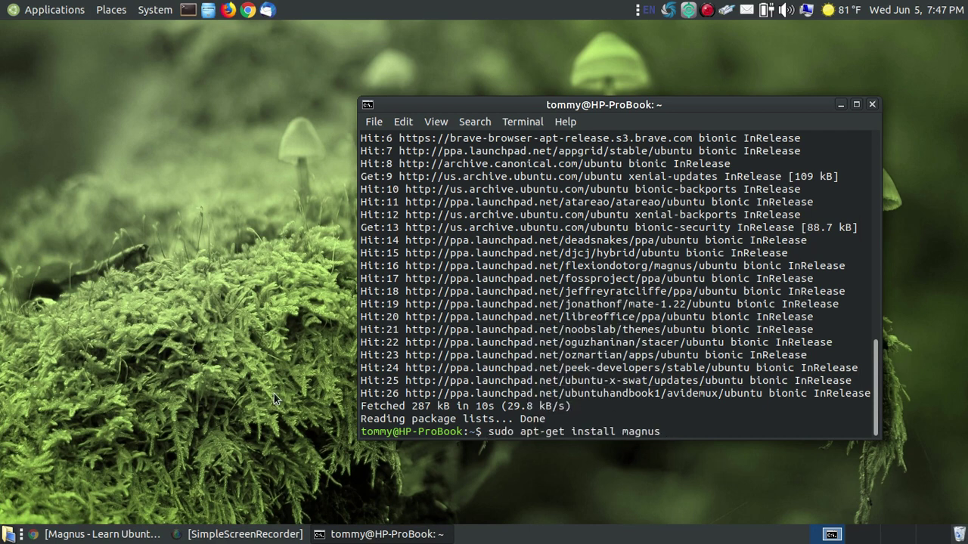
key("Return")
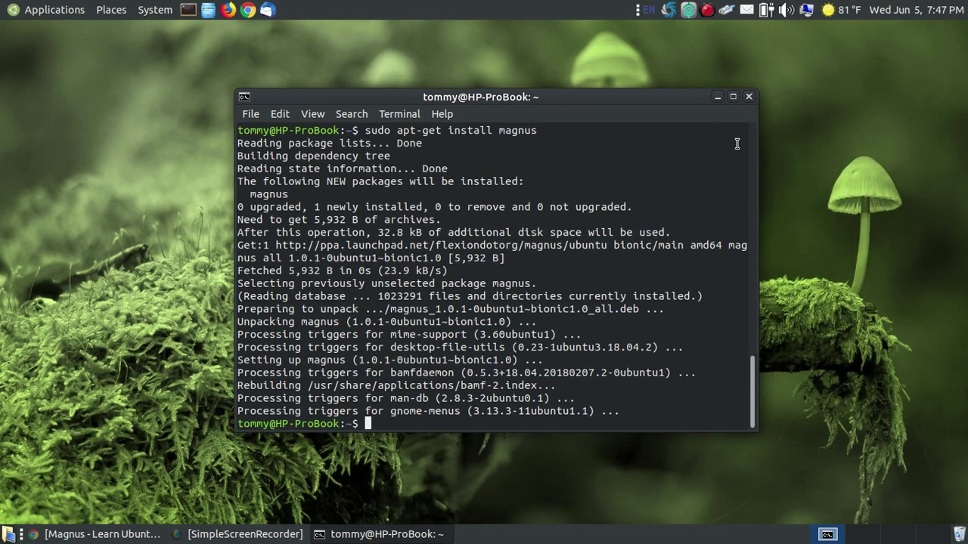
type("exit")
key("Return")
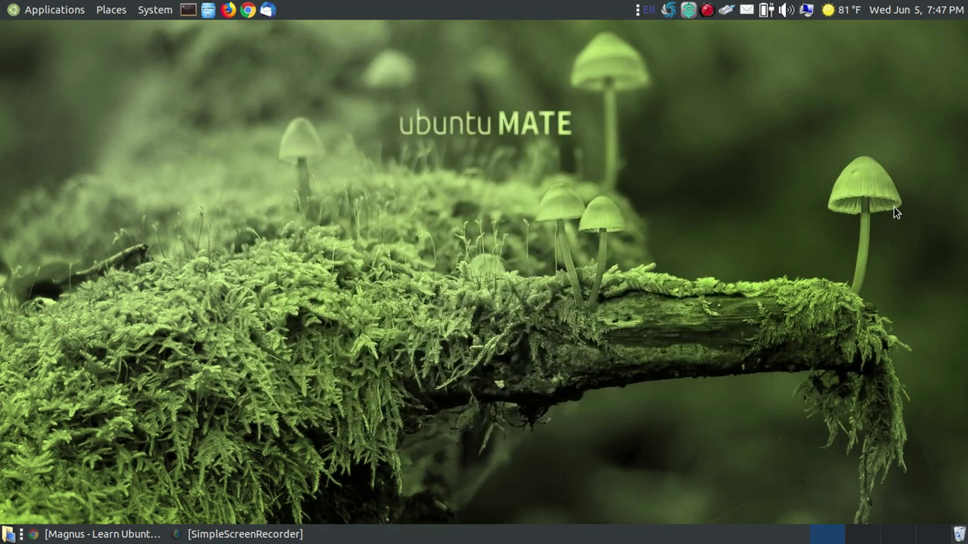
Launch Magnus from the Universal Access applications.
left_click(9, 9)
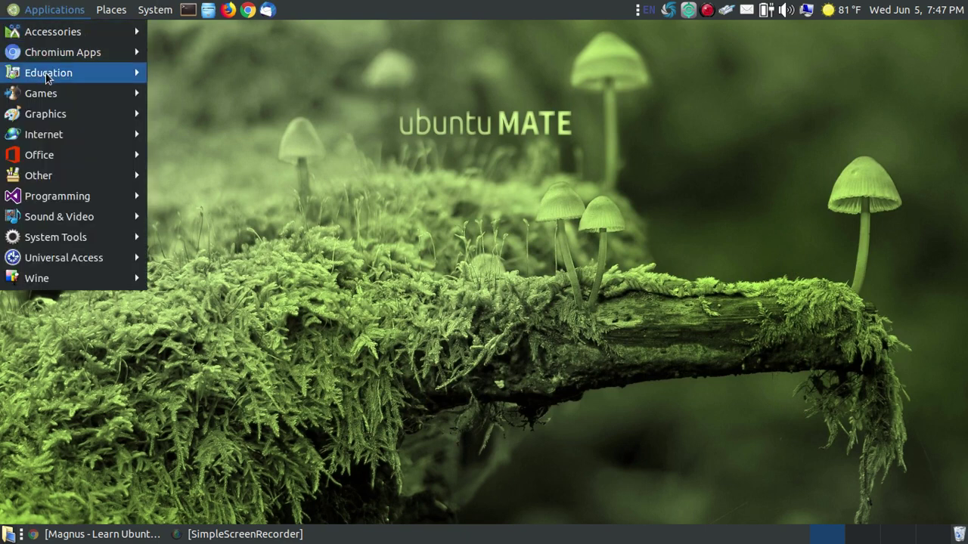
mouse_move(98, 261)
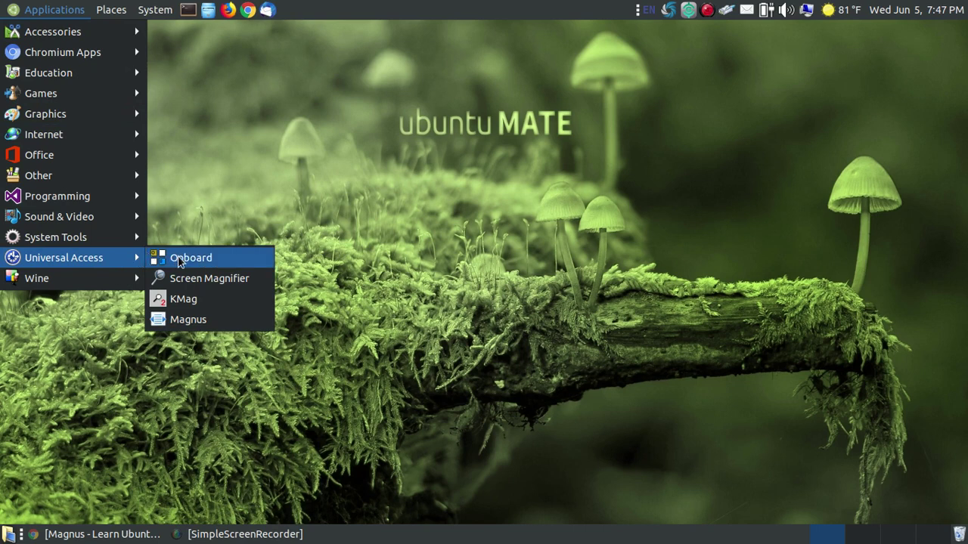
left_click(170, 321)
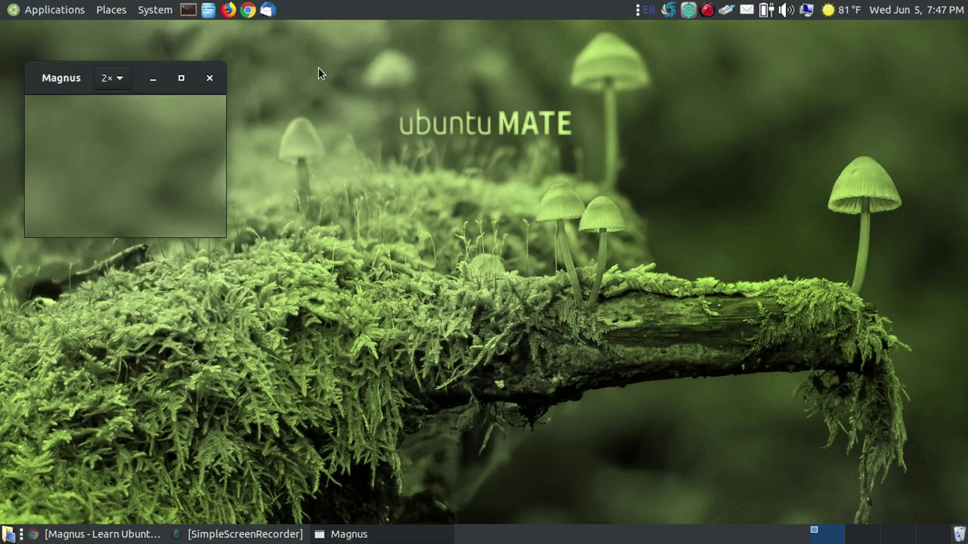
Review the Access the Program section of the Magnus page in Chrome and minimize the browser again.
left_click(104, 535)
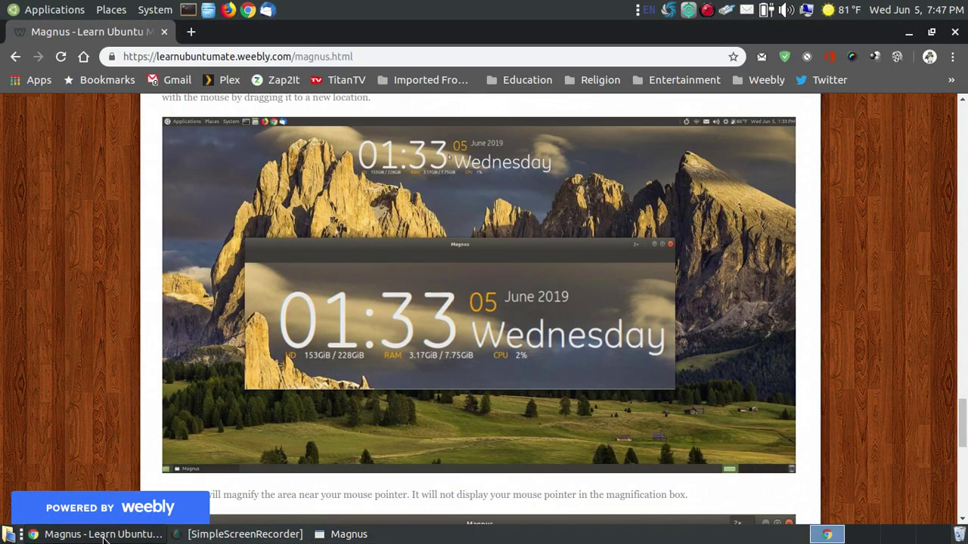
scroll(922, 355, "down", 6)
scroll(831, 431, "up", 2)
scroll(829, 409, "up", 10)
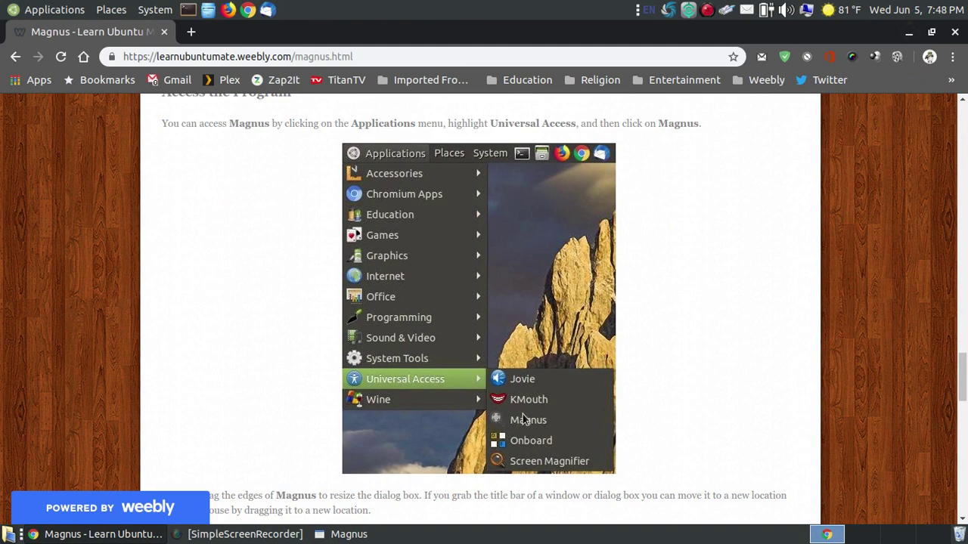
left_click(908, 33)
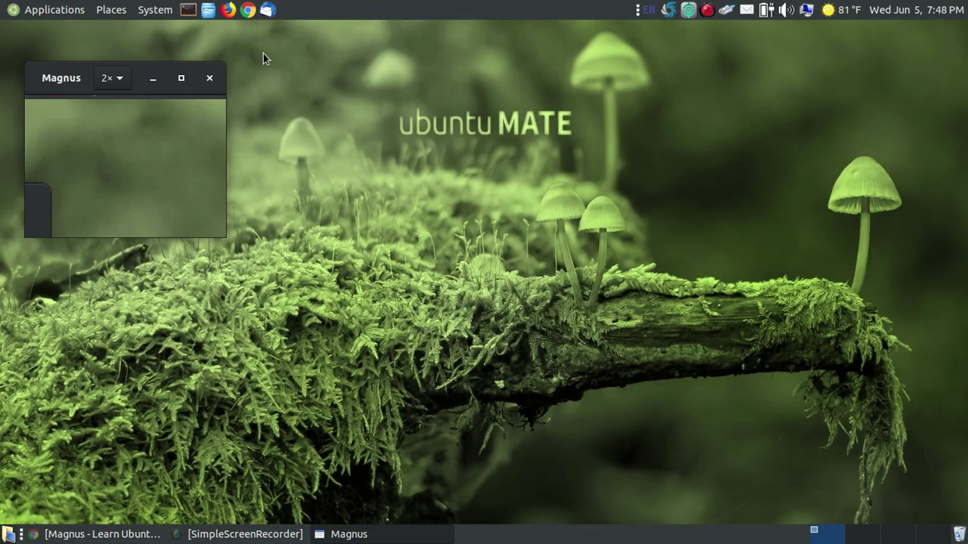
Move the Magnus magnifier window to the middle of the desktop.
left_click_drag(47, 80, 453, 319)
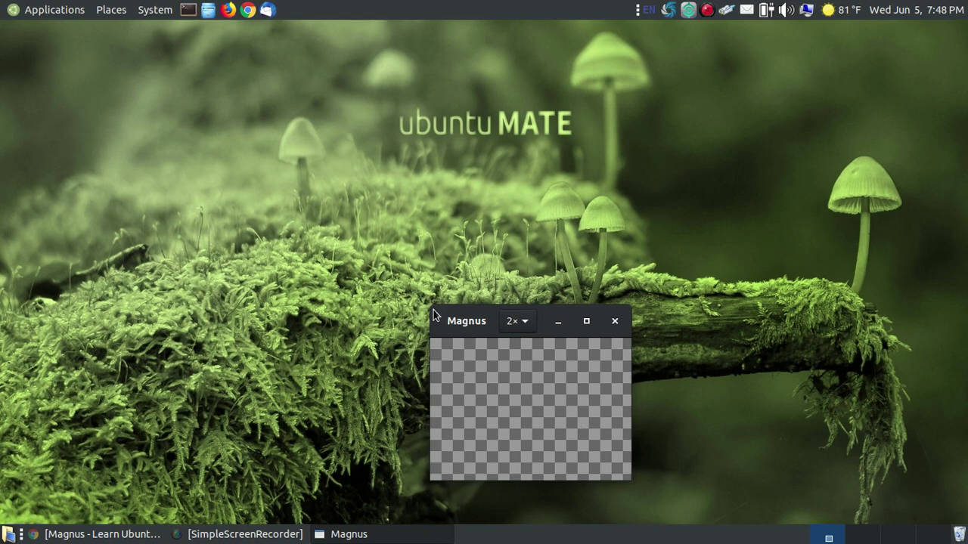
left_click_drag(474, 323, 374, 194)
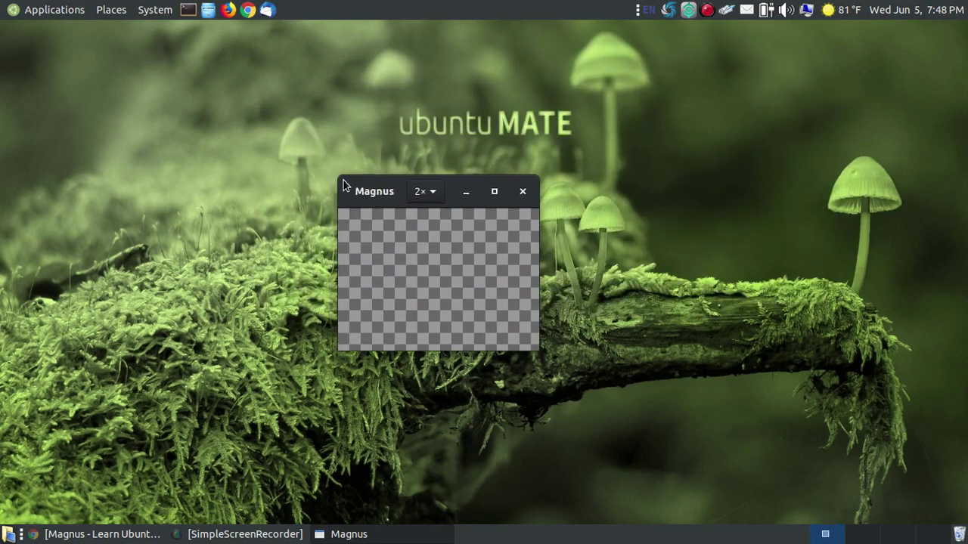
Move the Magnus window to the desktop's lower-left corner, and from there to just below the panel's system tray indicators.
left_click_drag(340, 187, 19, 350)
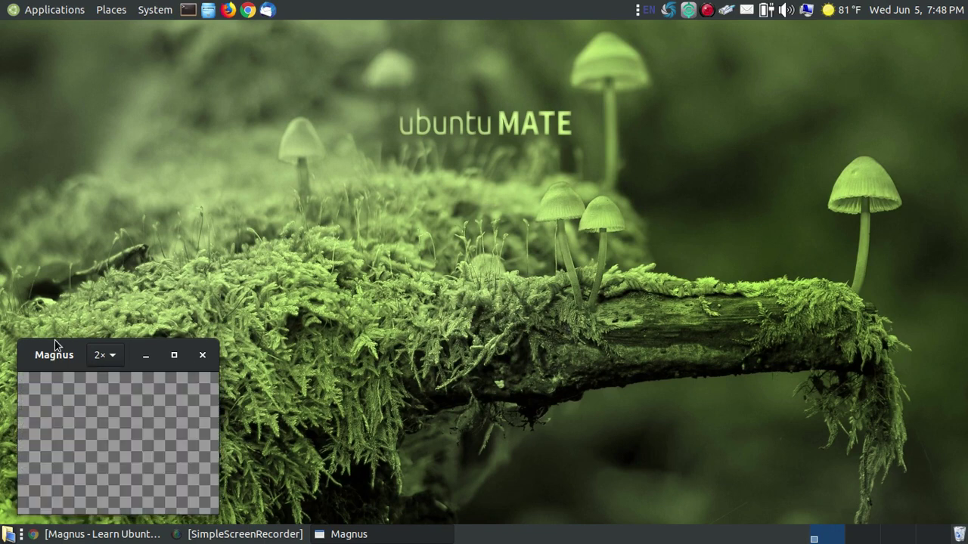
left_click_drag(43, 353, 33, 357)
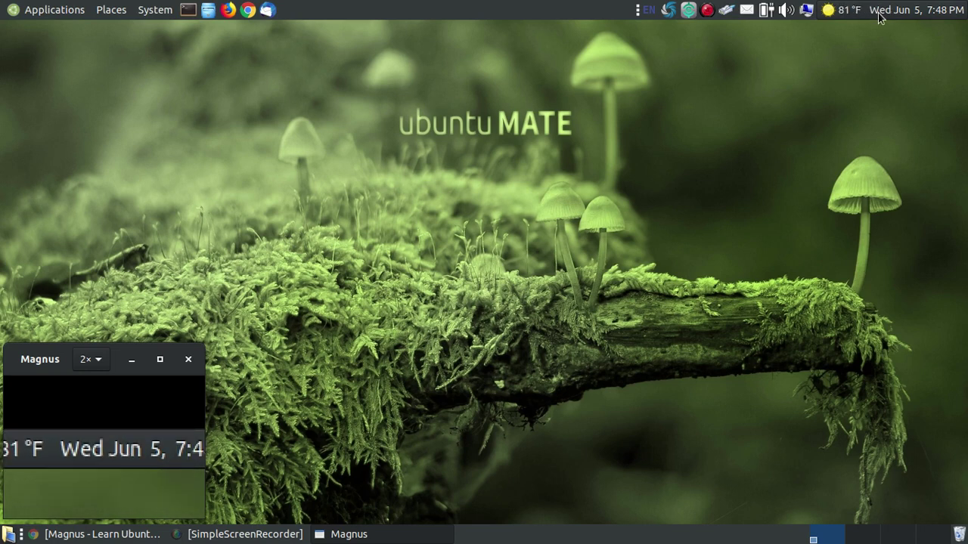
left_click_drag(31, 361, 703, 63)
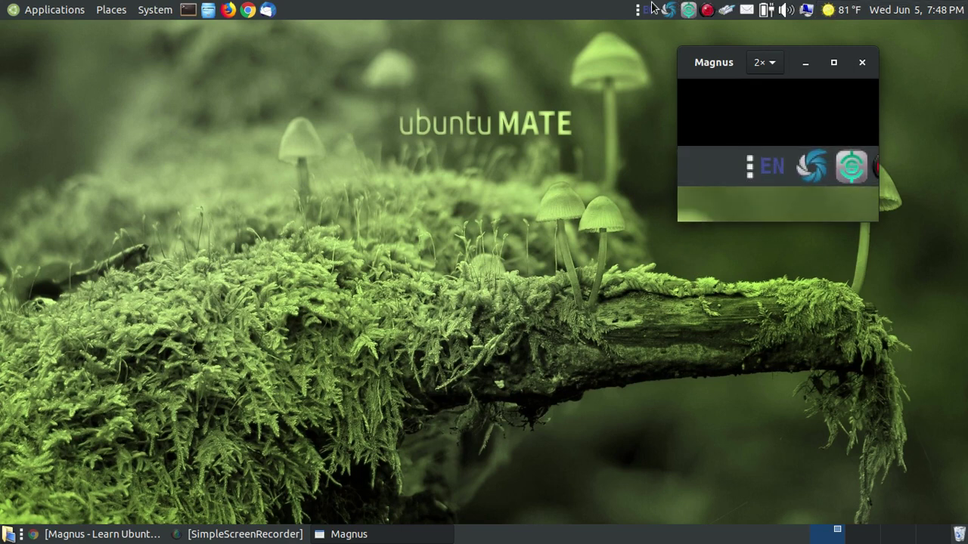
left_click_drag(706, 54, 701, 143)
Magnify the top panel's indicators at 3×, 4× and 5× in Magnus and return the magnification to 2×.
left_click(773, 149)
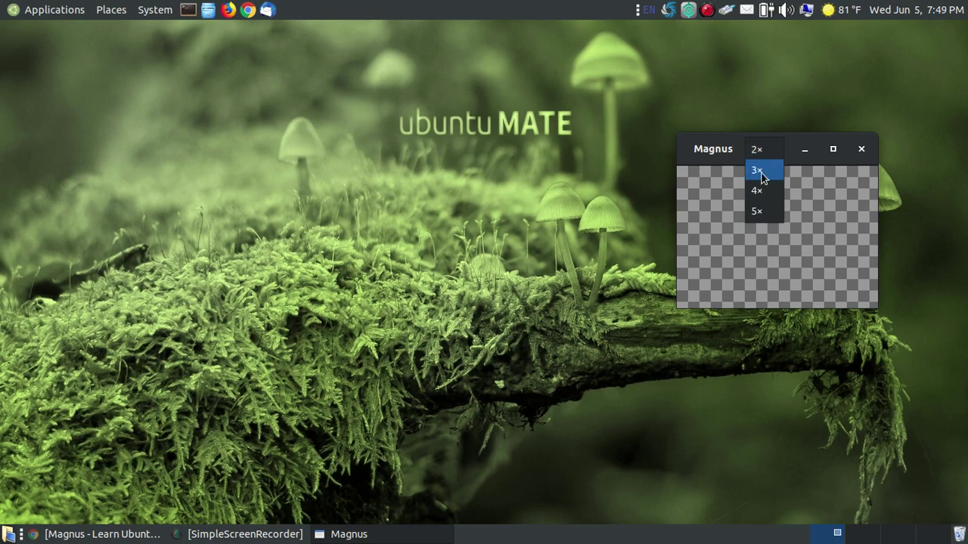
left_click(761, 171)
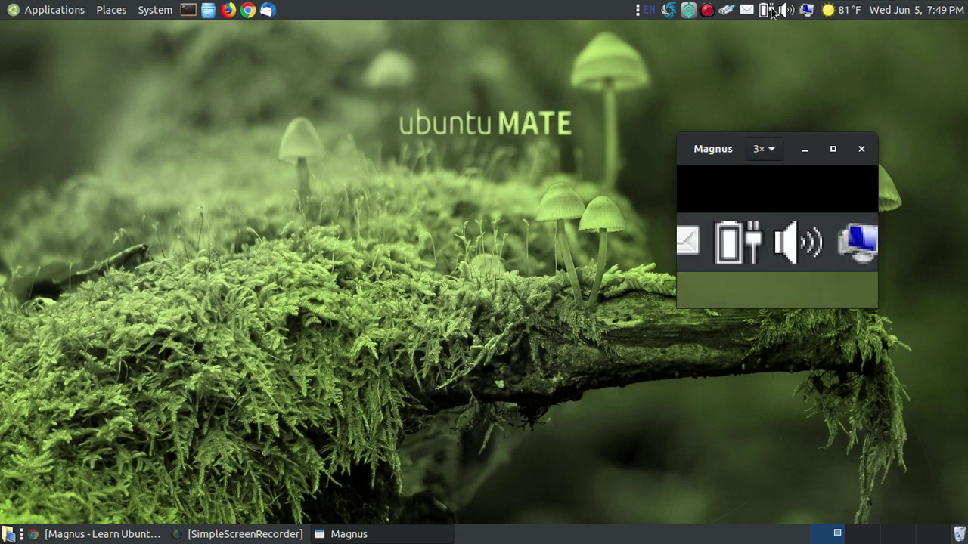
left_click(770, 150)
left_click(767, 180)
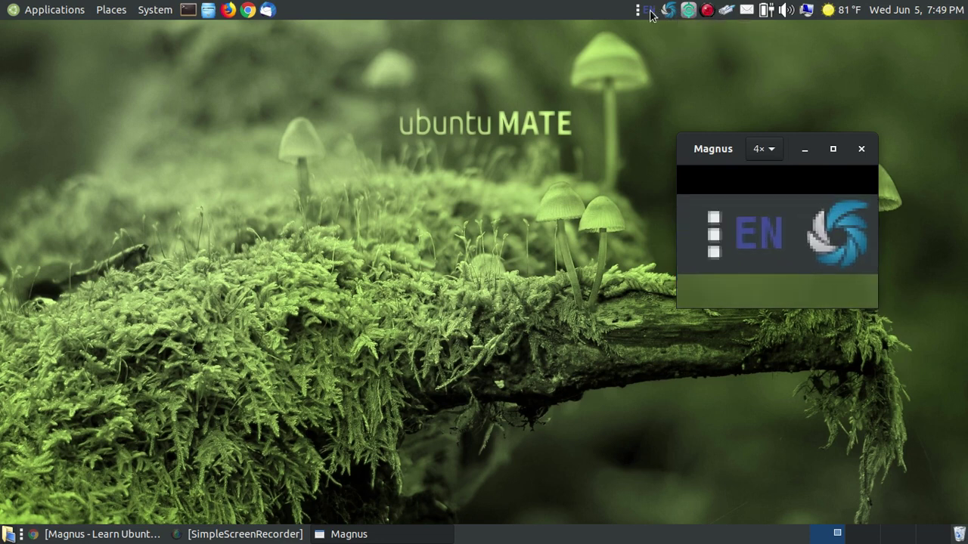
left_click(770, 149)
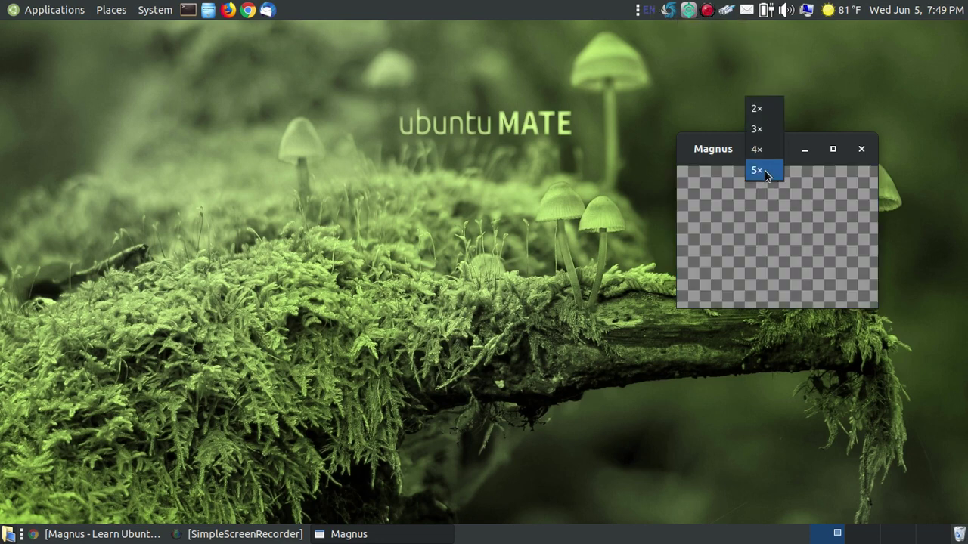
left_click(764, 170)
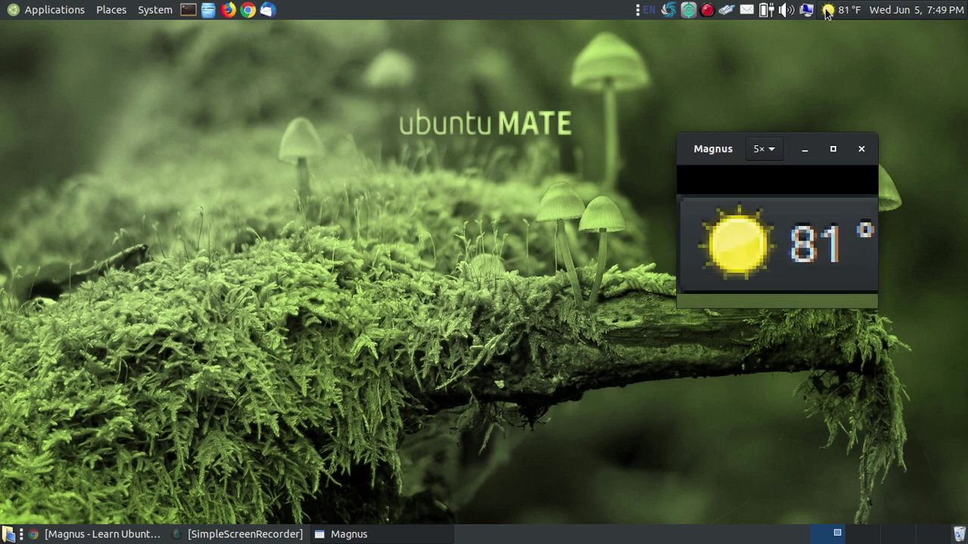
left_click(770, 151)
left_click(751, 87)
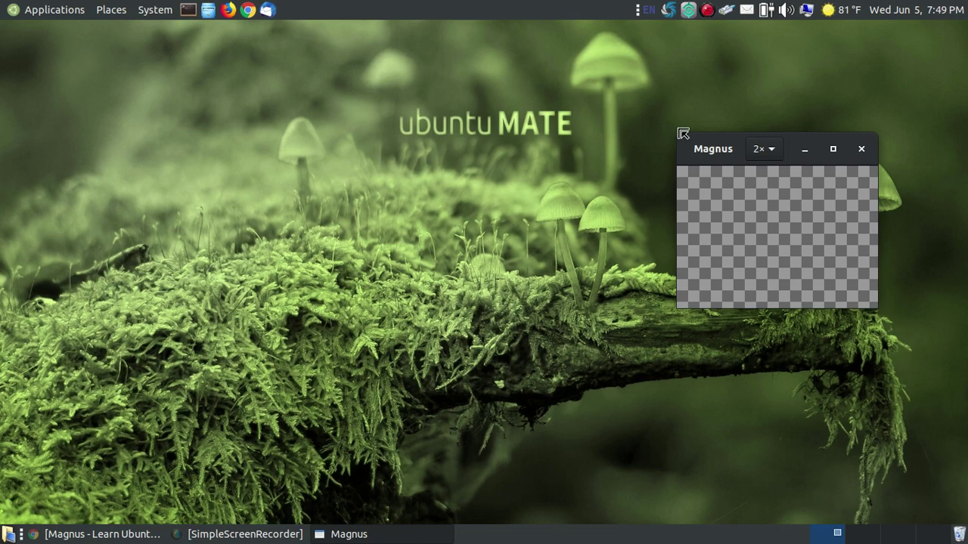
Enlarge the Magnus window to about twice its width and place it in the lower-right part of the desktop.
left_click_drag(683, 134, 493, 57)
left_click_drag(569, 80, 643, 182)
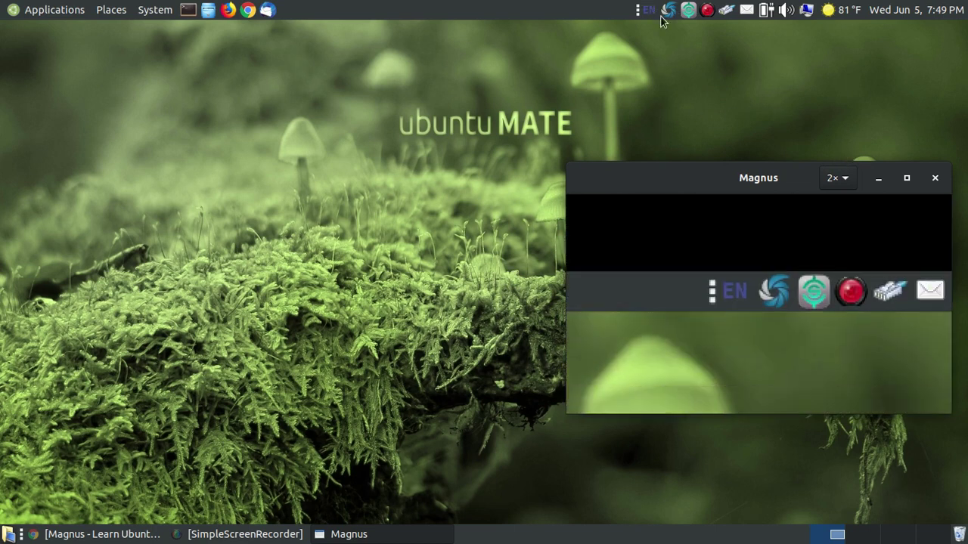
left_click_drag(687, 168, 627, 261)
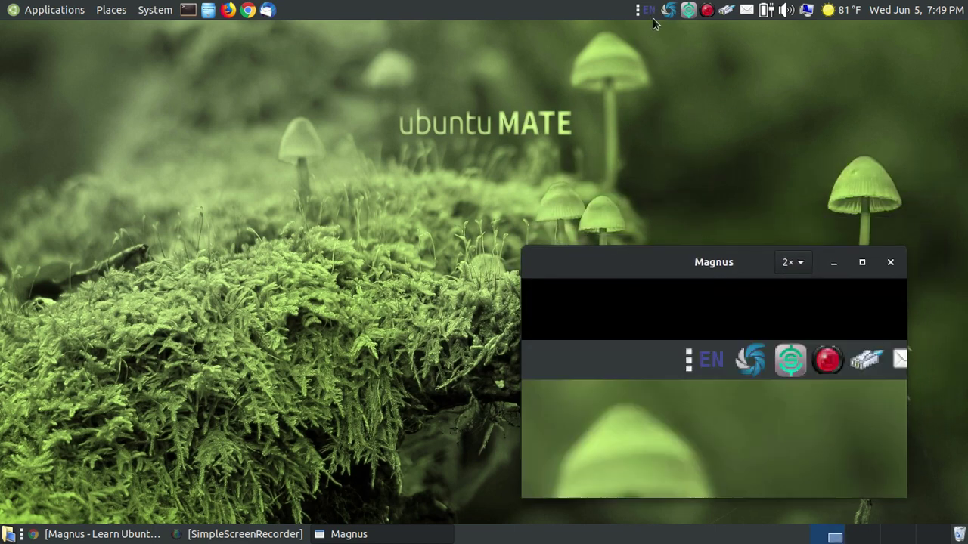
Open Emoji Choice from the EN indicator, examine its Objects category beside the Magnus magnifier, and close it.
left_click(651, 10)
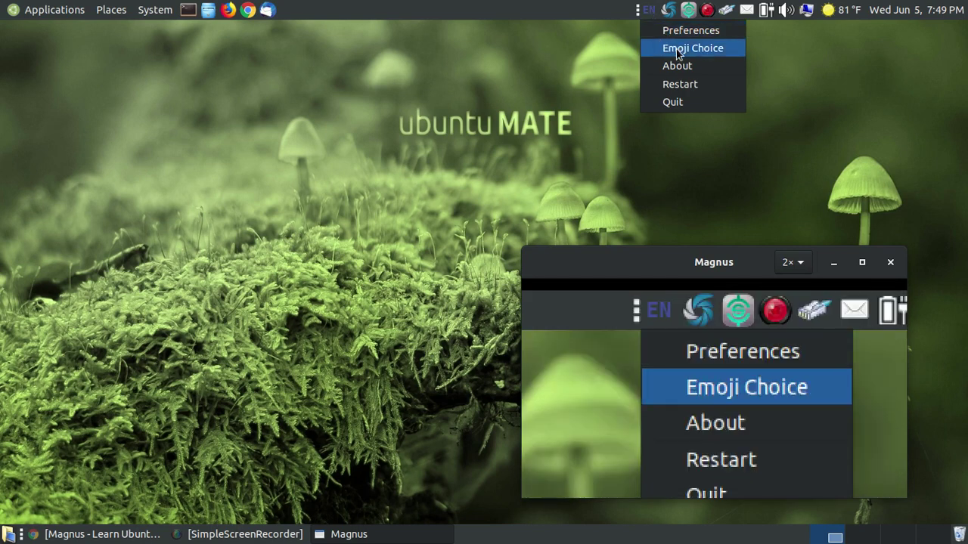
left_click(676, 48)
left_click_drag(458, 151, 348, 92)
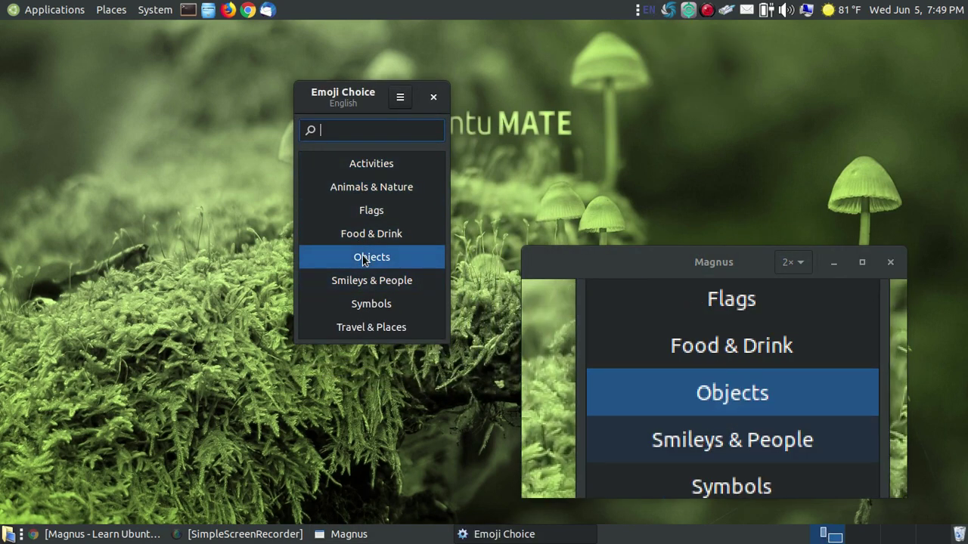
left_click(366, 257)
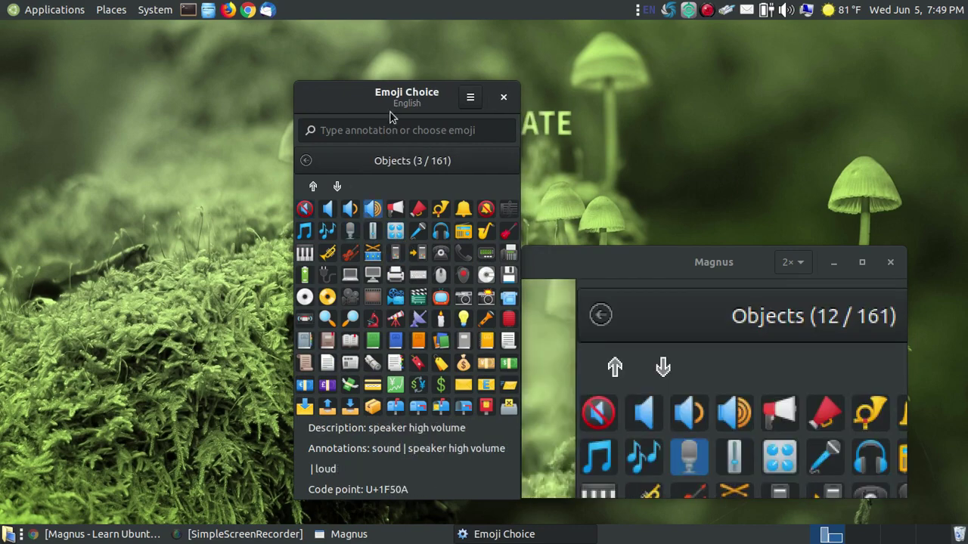
left_click_drag(387, 105, 325, 86)
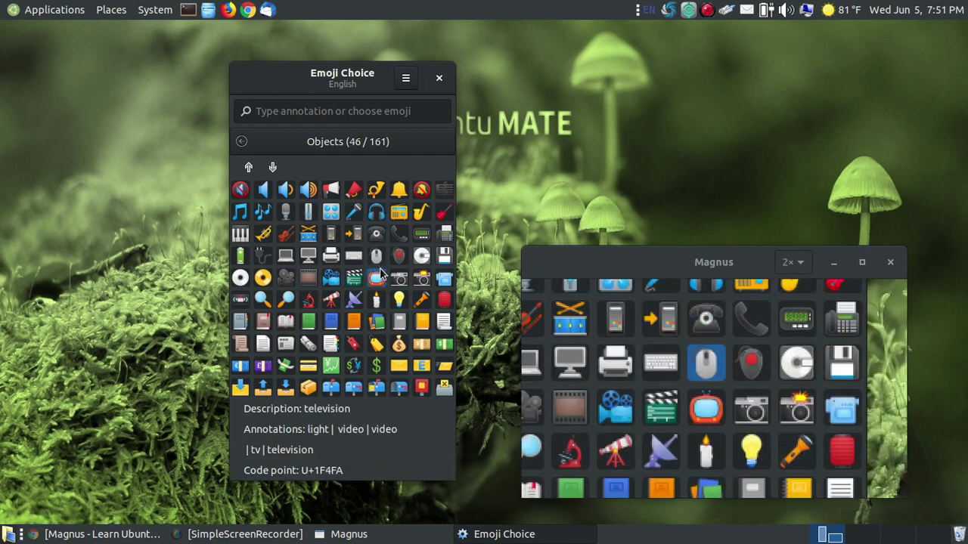
left_click(438, 77)
Review the earlier part of the Magnus page in Chrome and minimize the browser again.
left_click(55, 539)
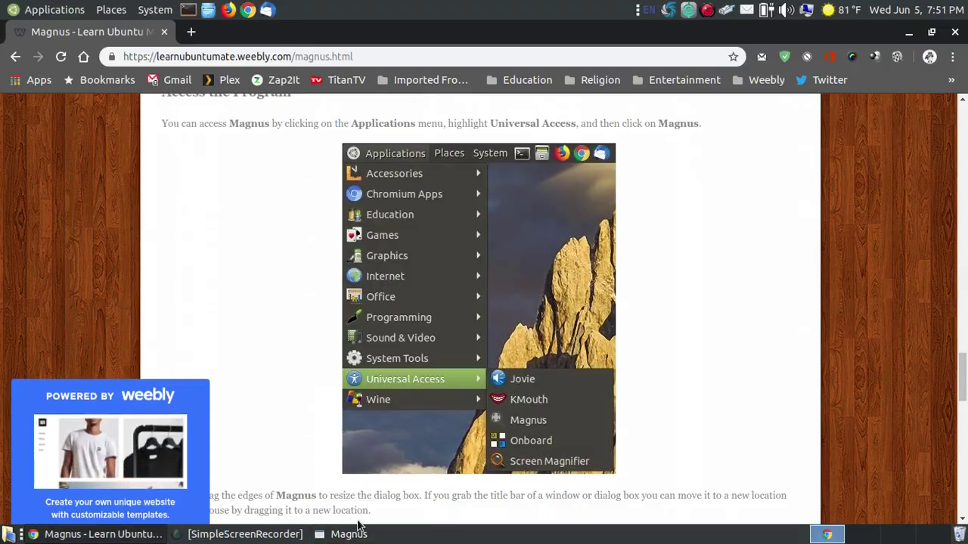
left_click_drag(963, 390, 963, 157)
left_click(908, 33)
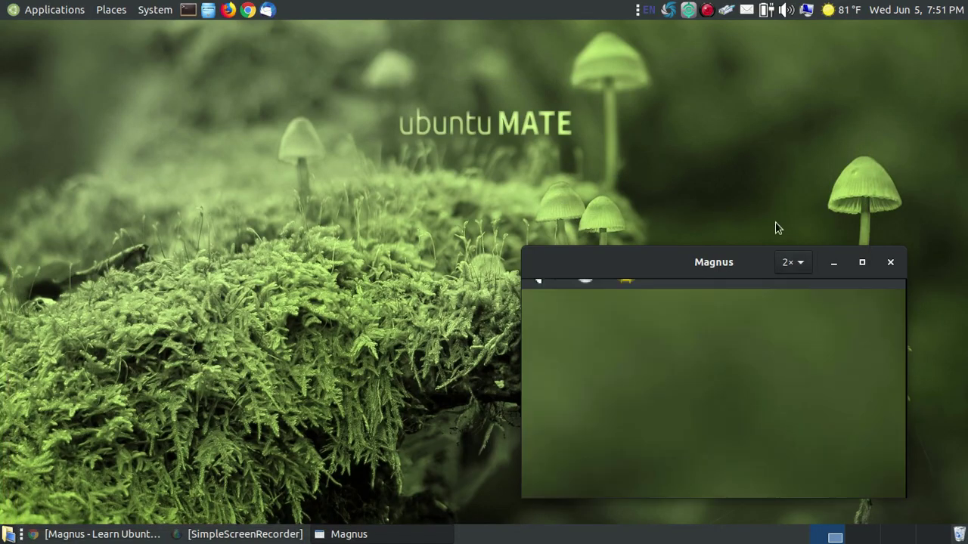